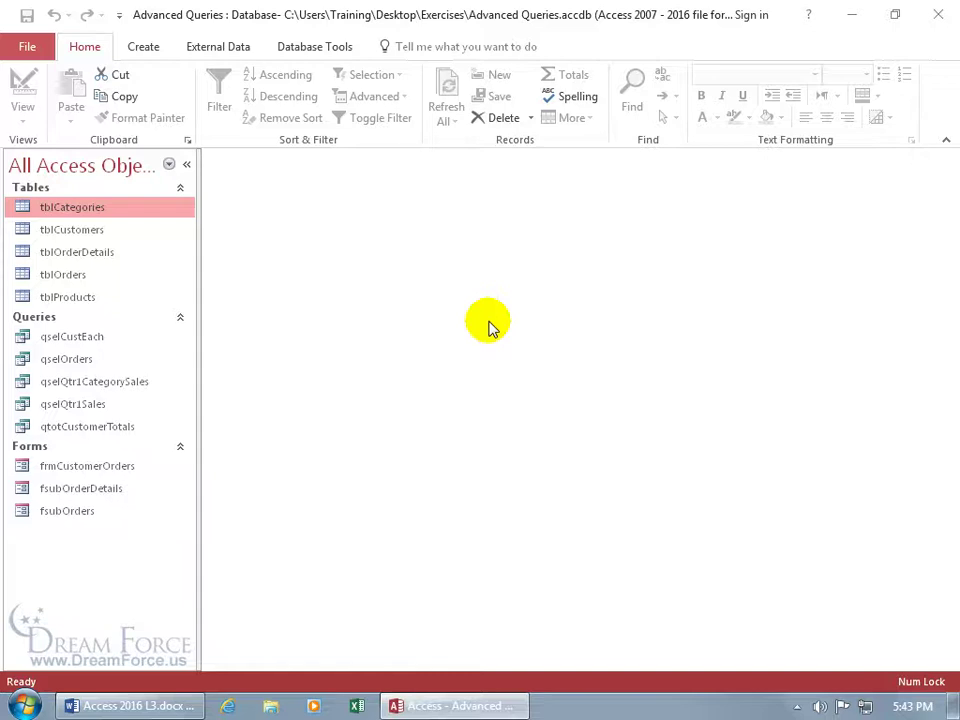
- Open tblProducts and tblOrderDetails, scroll through their records, then close both tables
double_click(75, 300)
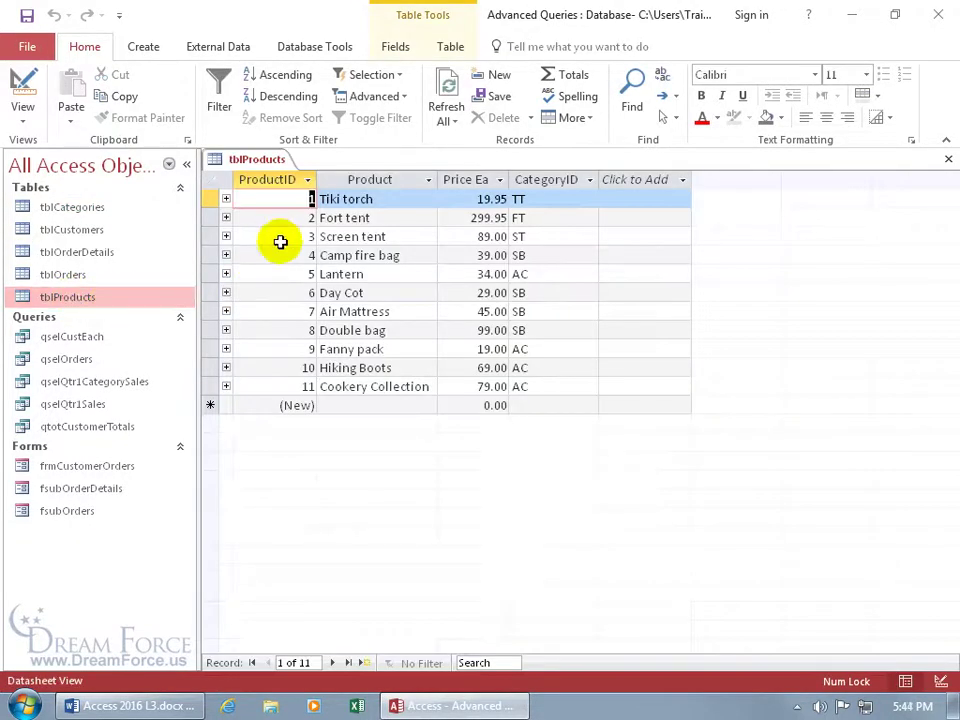
double_click(98, 255)
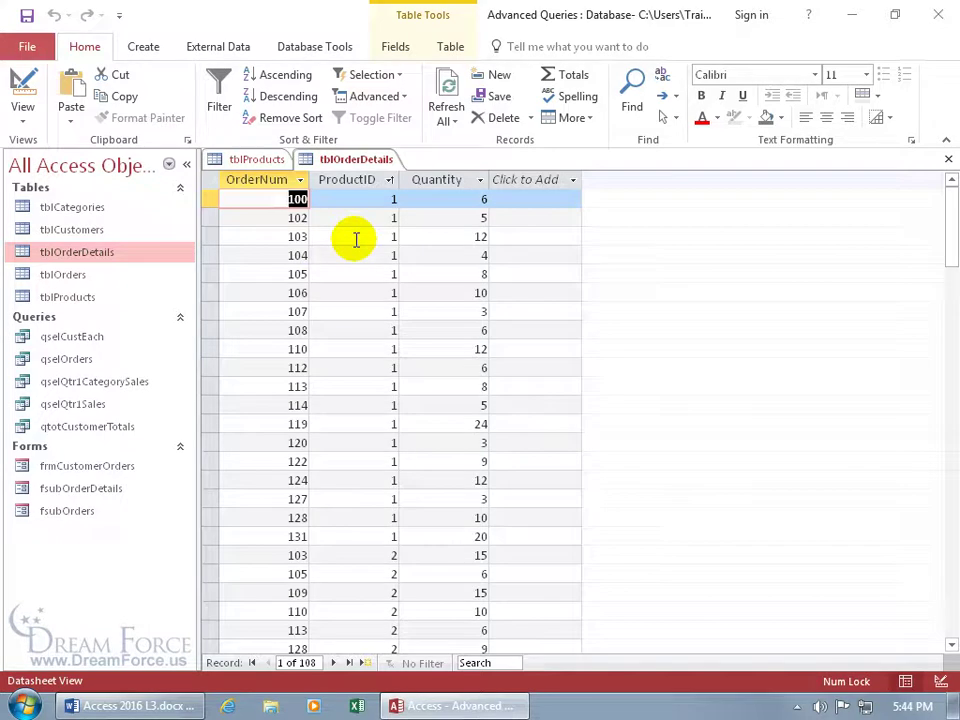
scroll(364, 402, "down", 4)
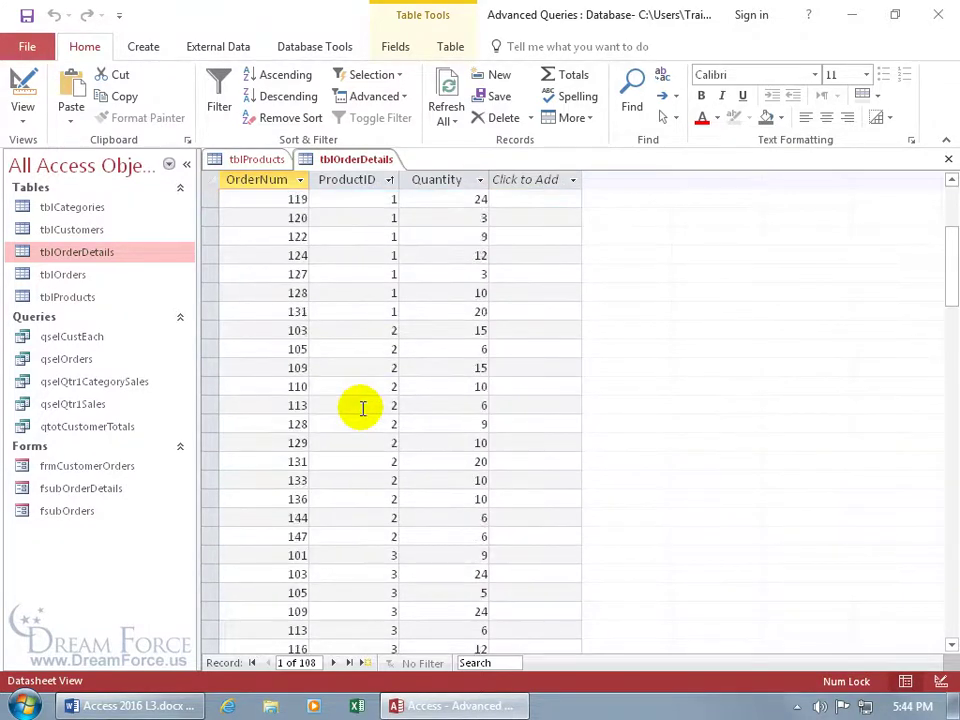
scroll(363, 407, "down", 7)
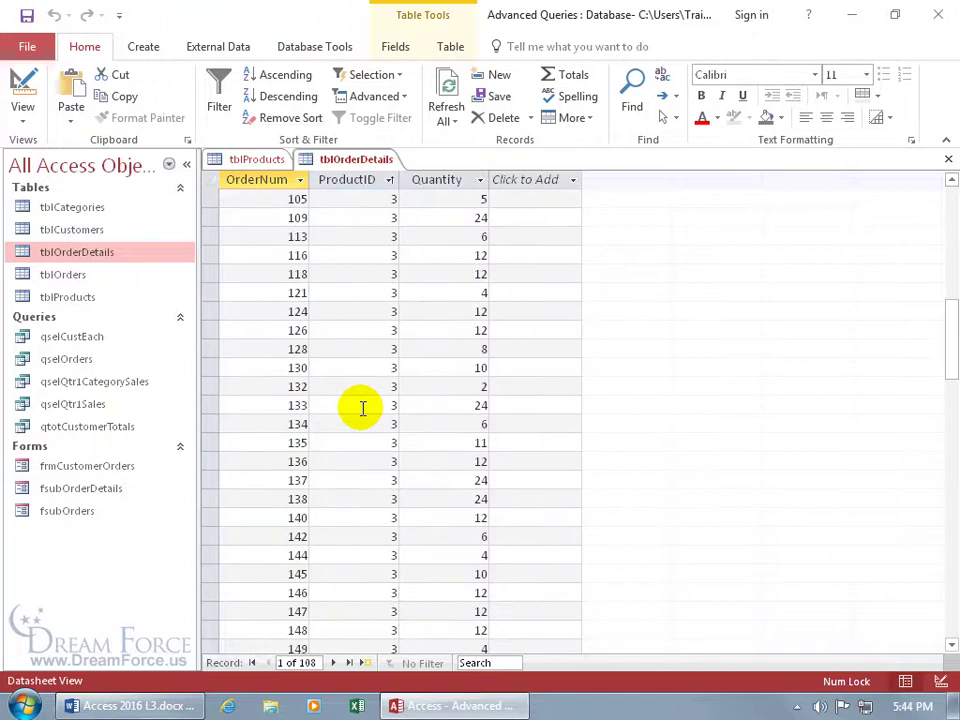
left_click(257, 162)
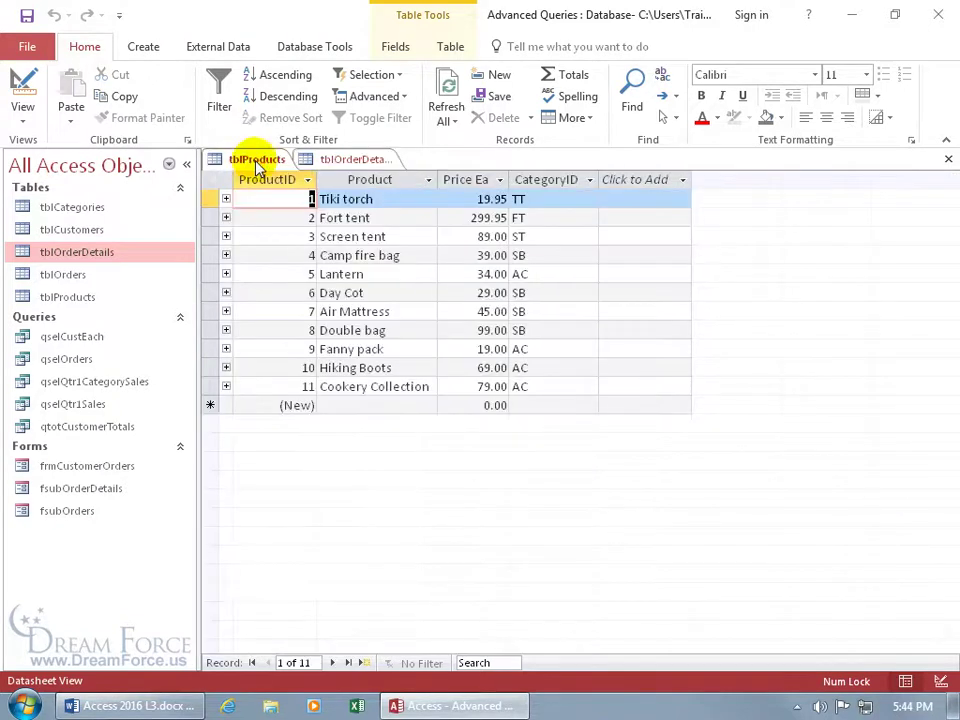
left_click(372, 163)
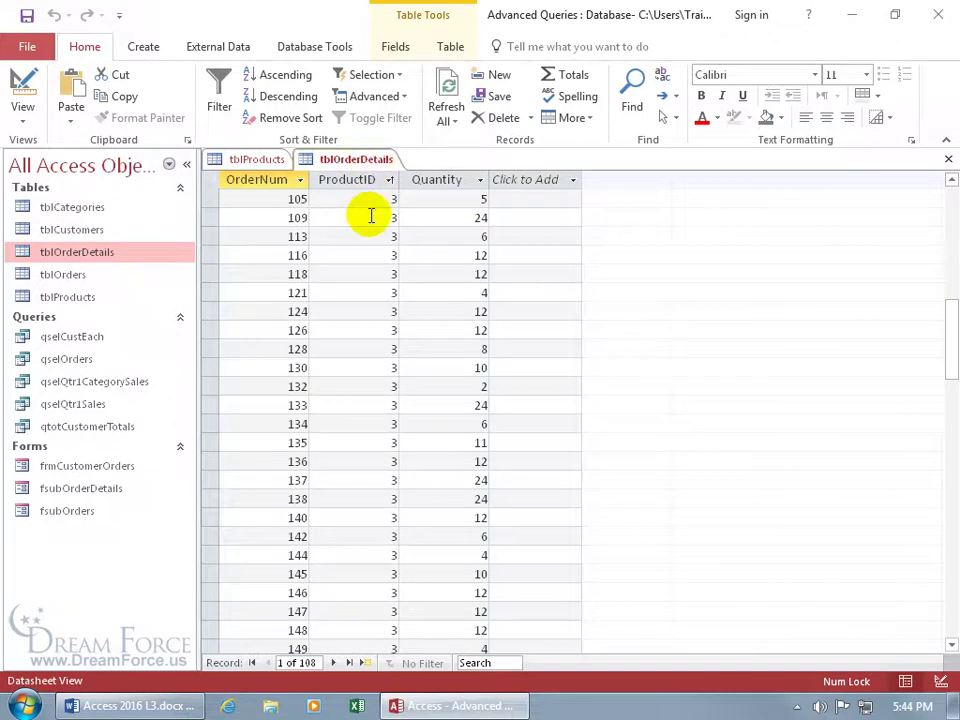
scroll(368, 319, "down", 13)
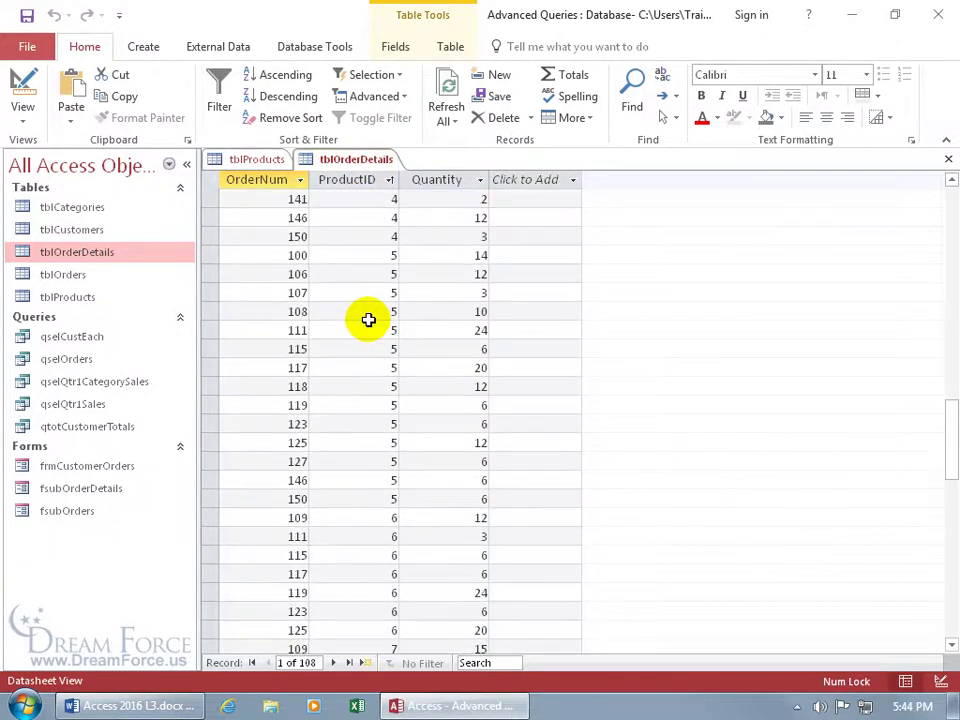
scroll(368, 319, "down", 1)
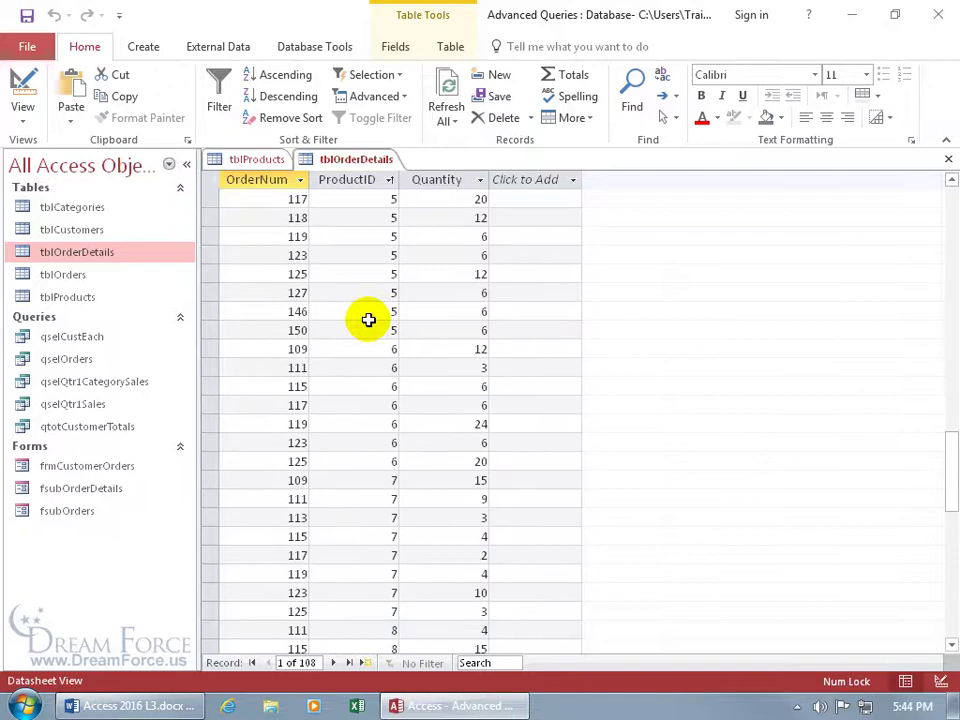
left_click(949, 159)
left_click(949, 159)
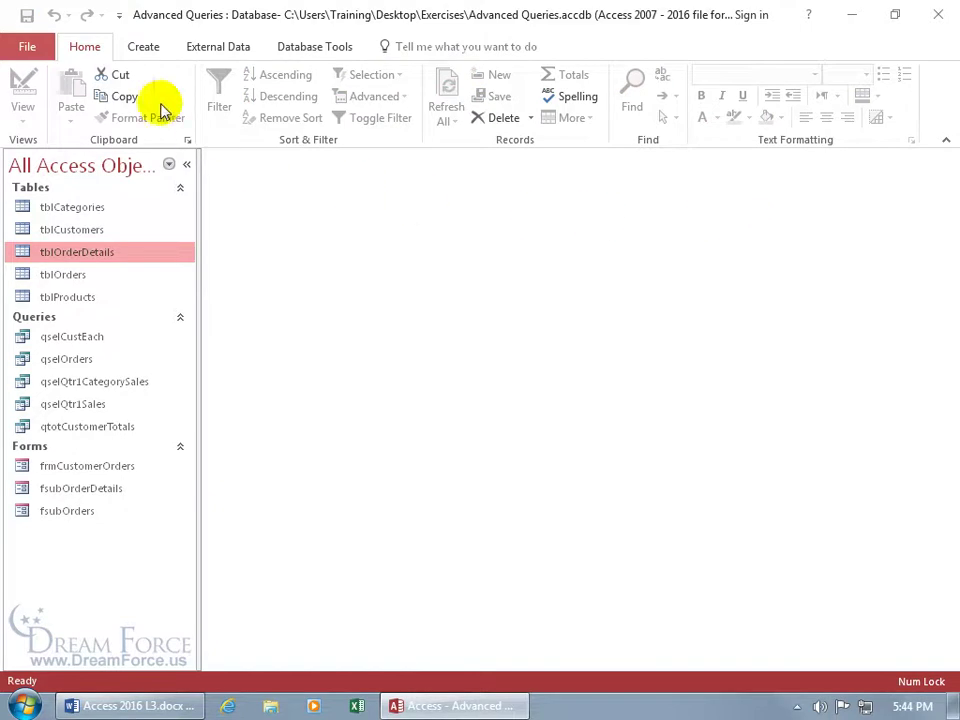
- Start a new query with the Find Unmatched Query Wizard from the Query Wizard list
left_click(144, 48)
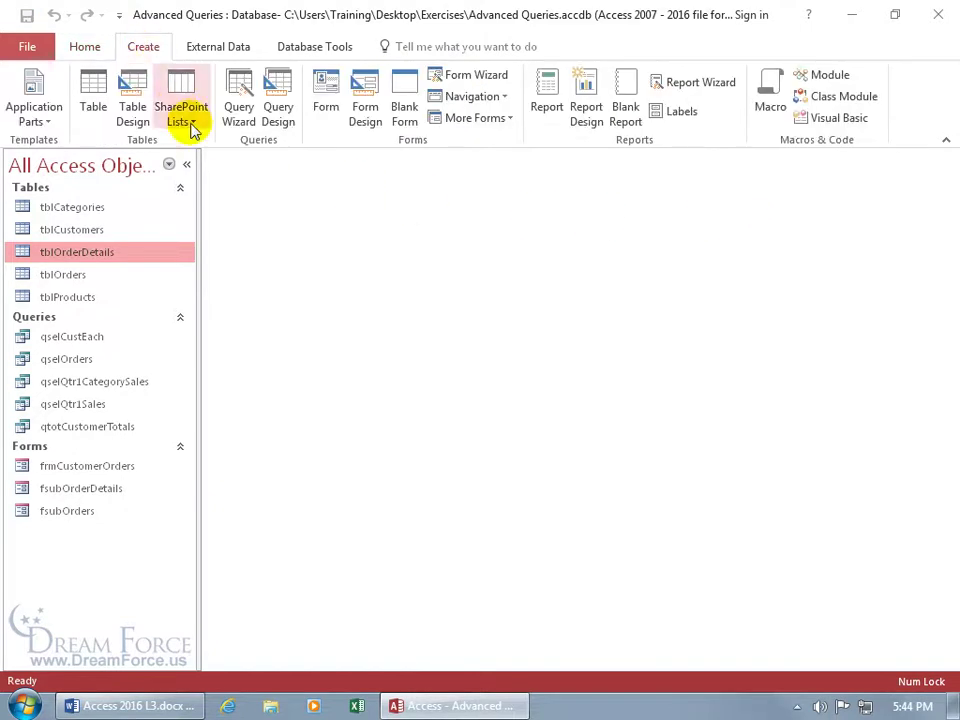
left_click(240, 110)
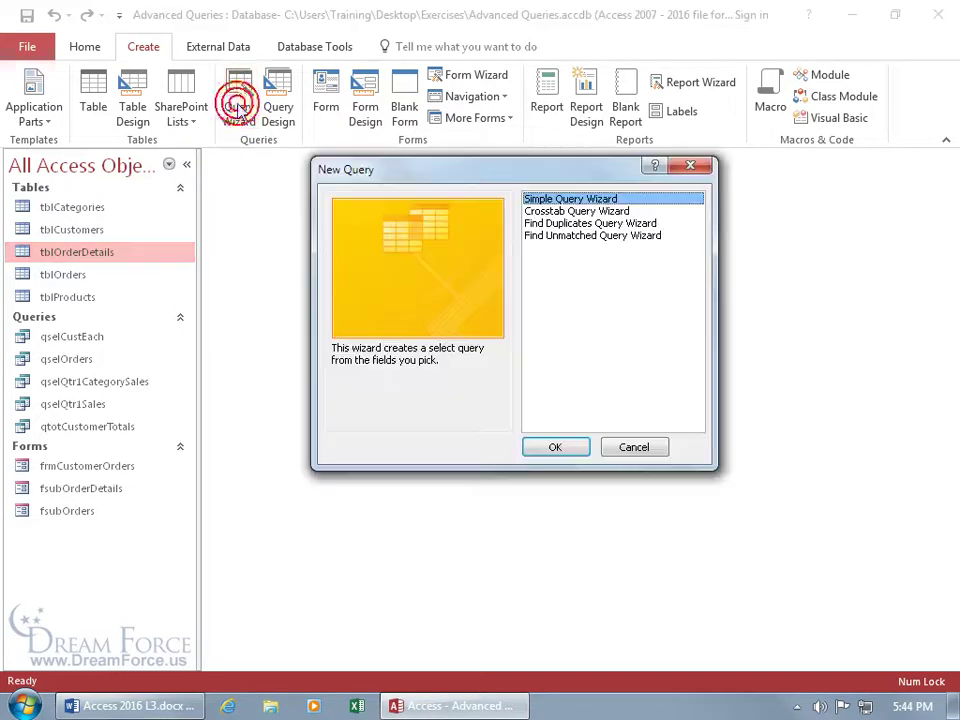
left_click(567, 241)
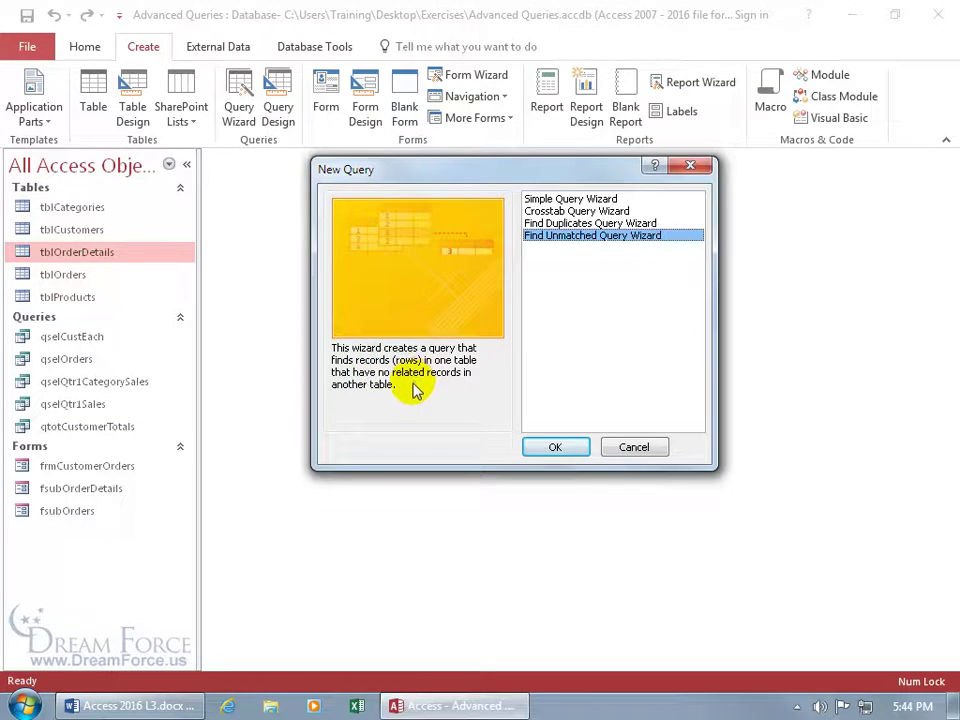
- In the wizard, list records from tblProducts and pick tblOrderDetails as the related table
double_click(560, 238)
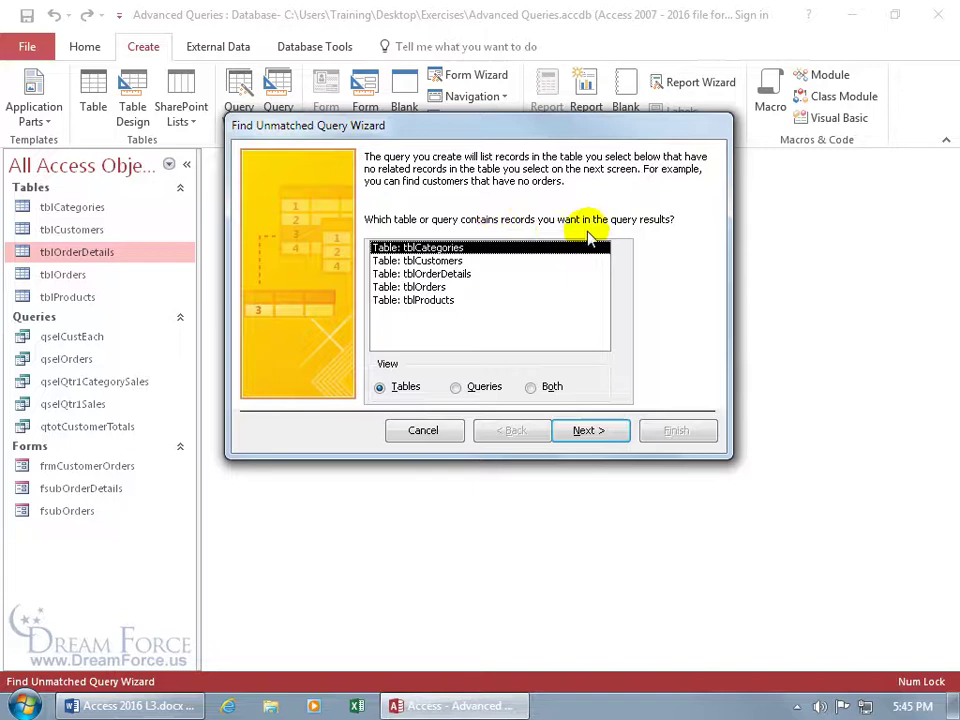
left_click(444, 302)
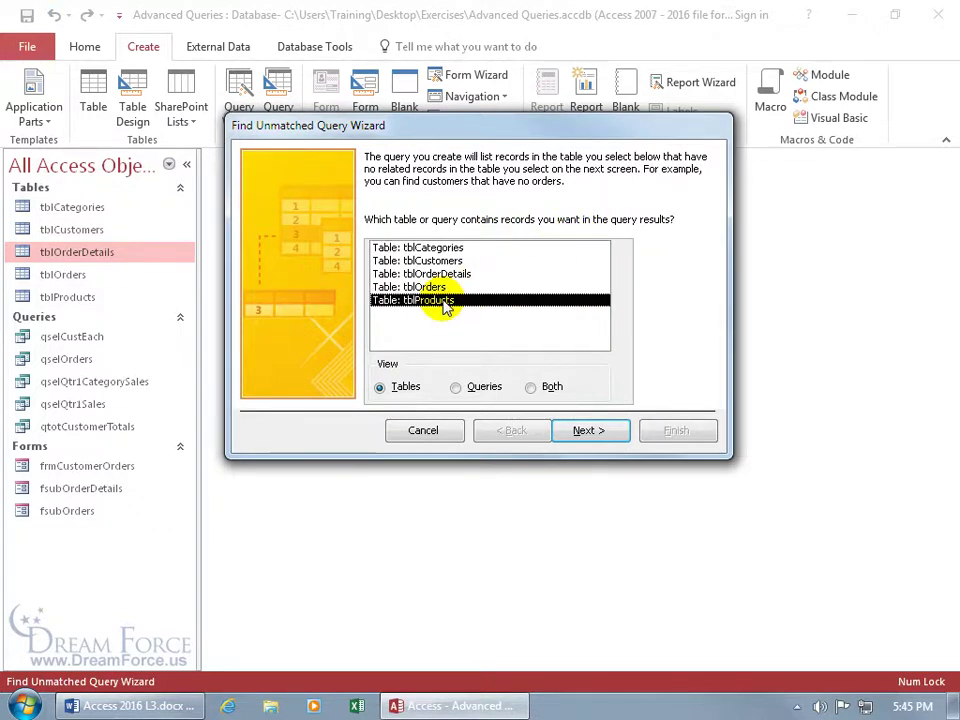
left_click(585, 430)
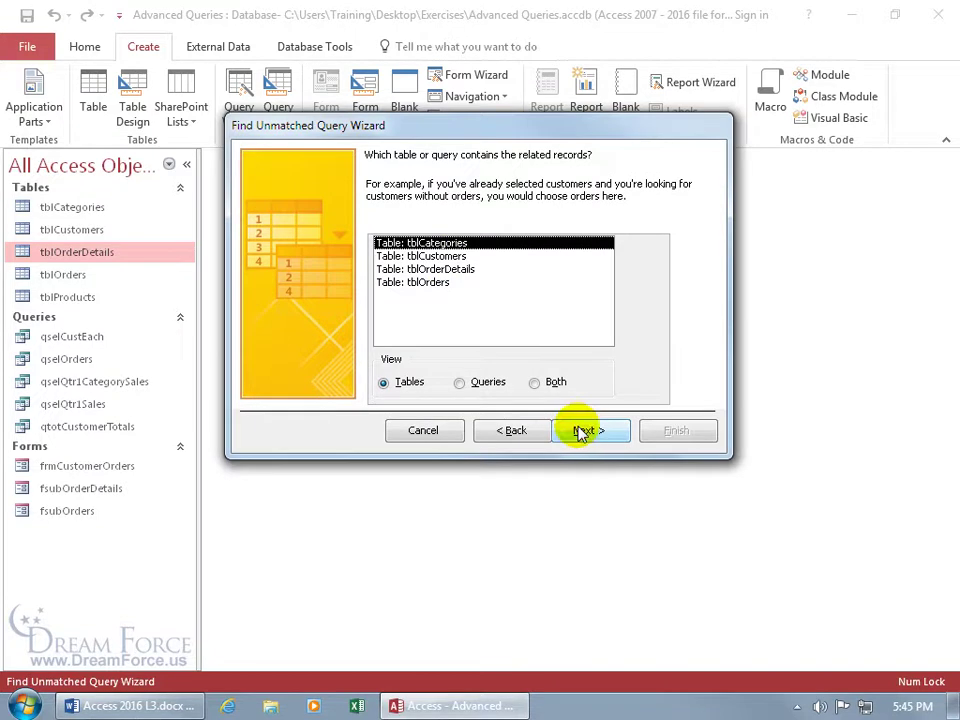
left_click(516, 430)
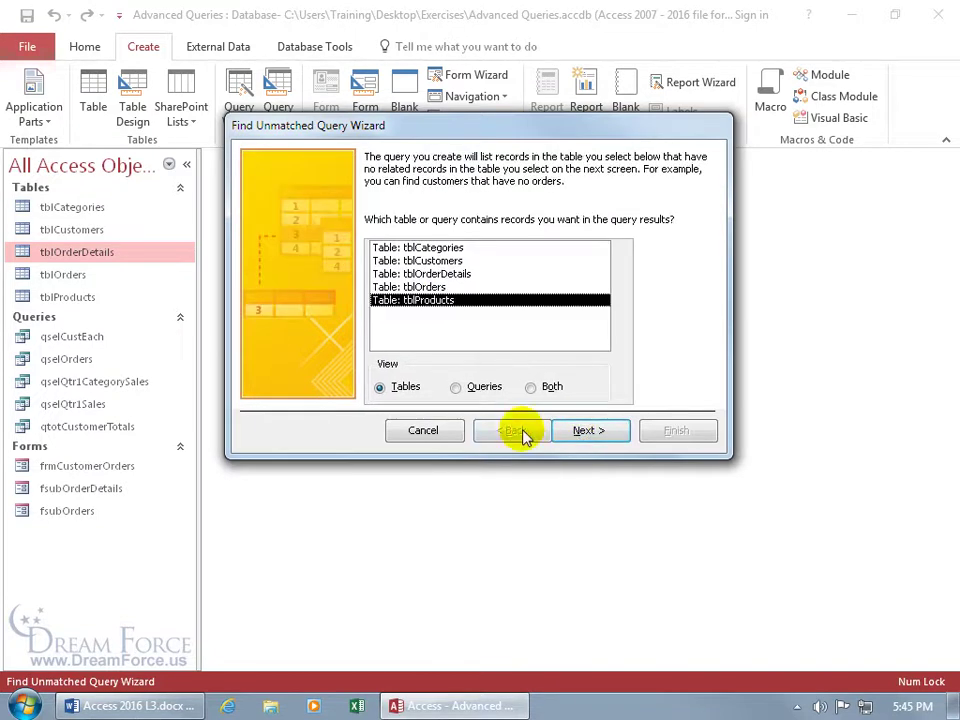
double_click(448, 302)
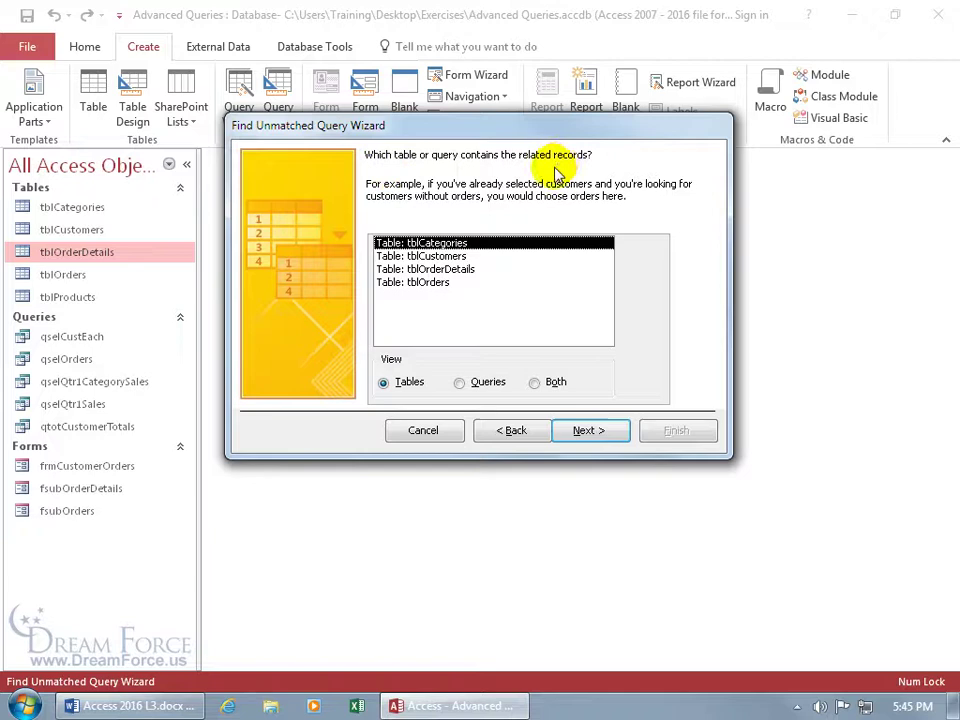
left_click(462, 270)
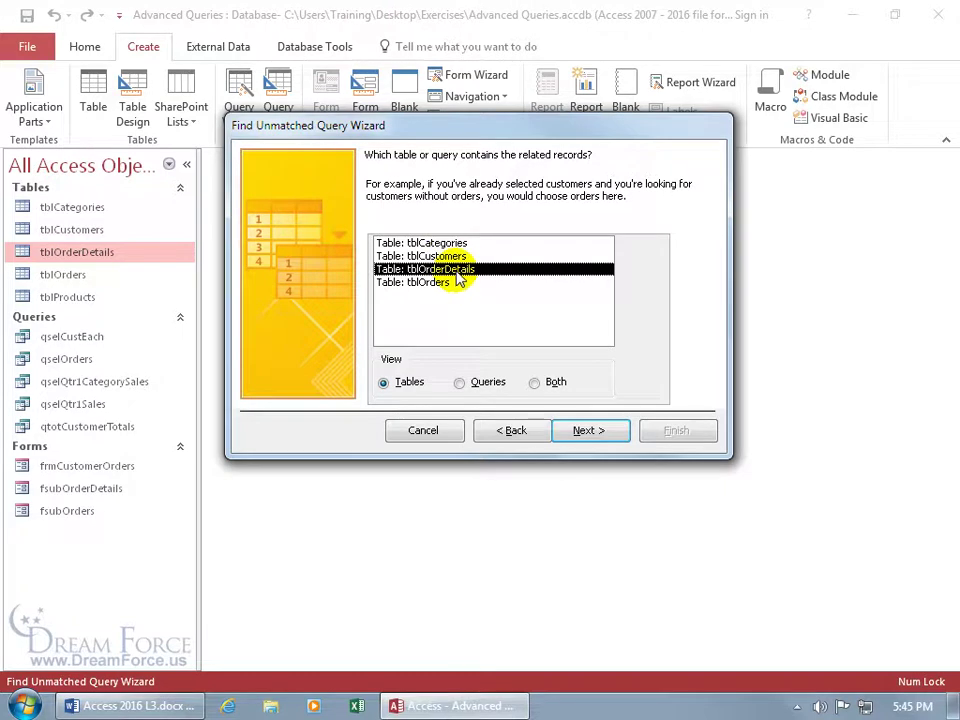
- Continue to the field-matching page and try several field pairings between the two tables
key("Return")
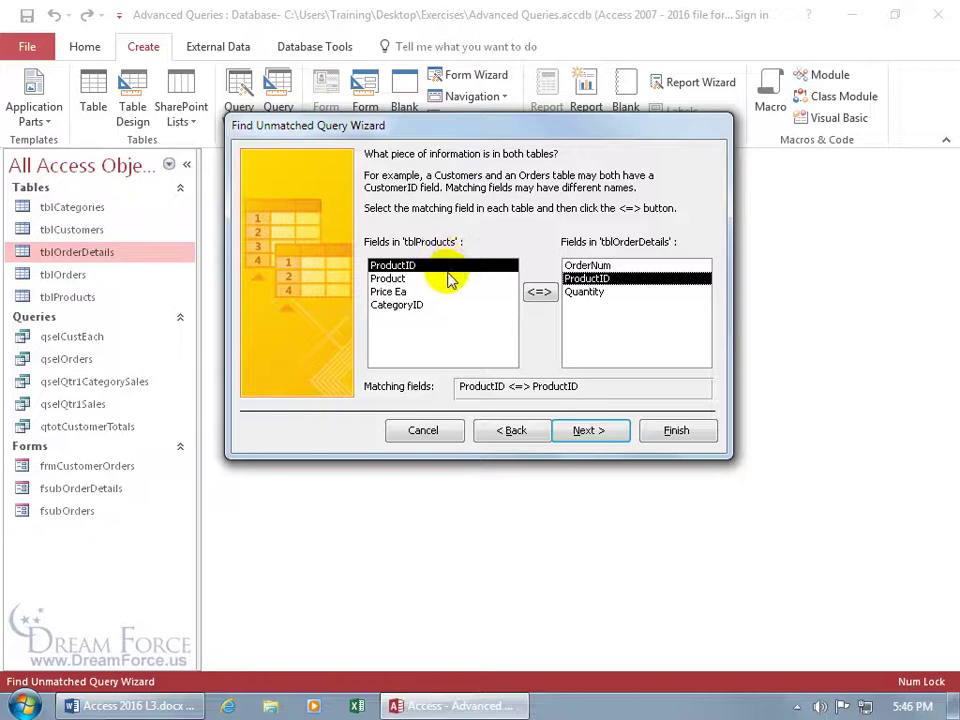
left_click(570, 266)
left_click(575, 278)
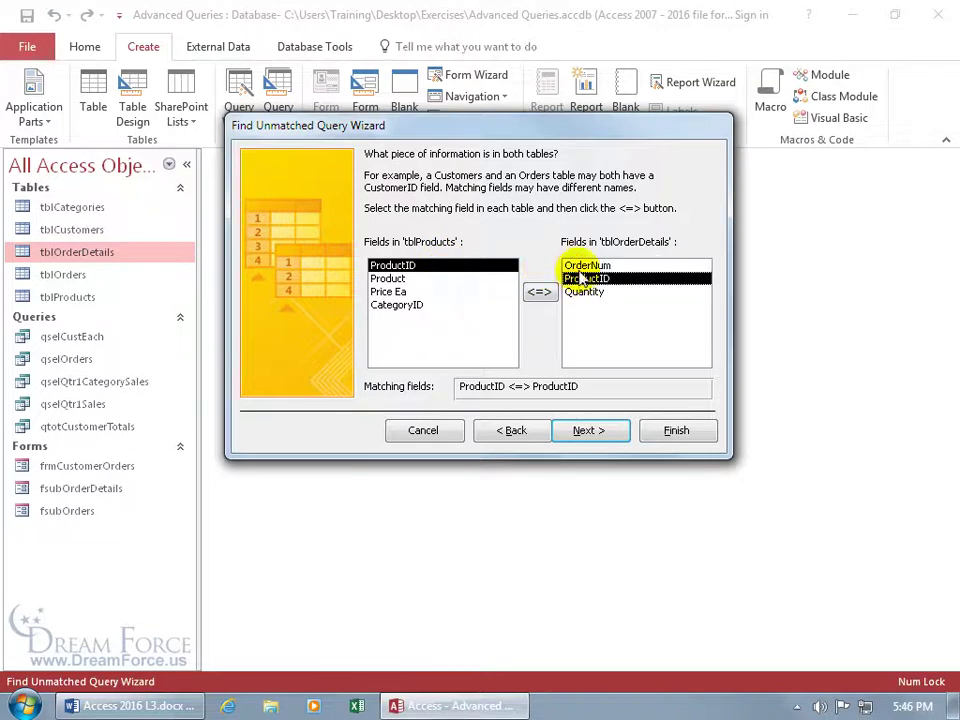
left_click(574, 265)
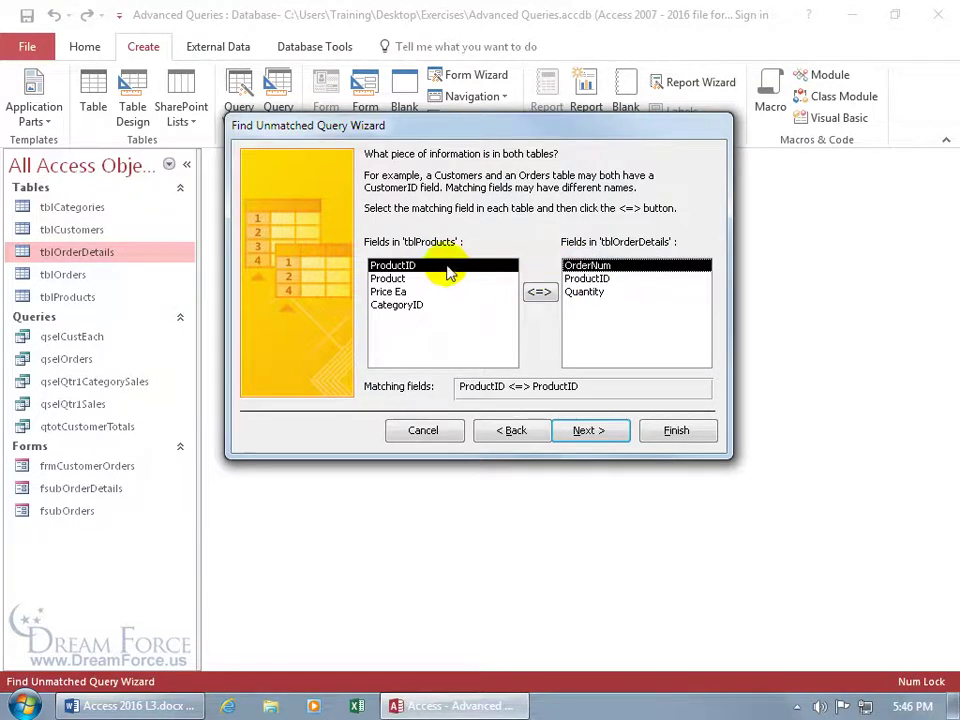
left_click(540, 292)
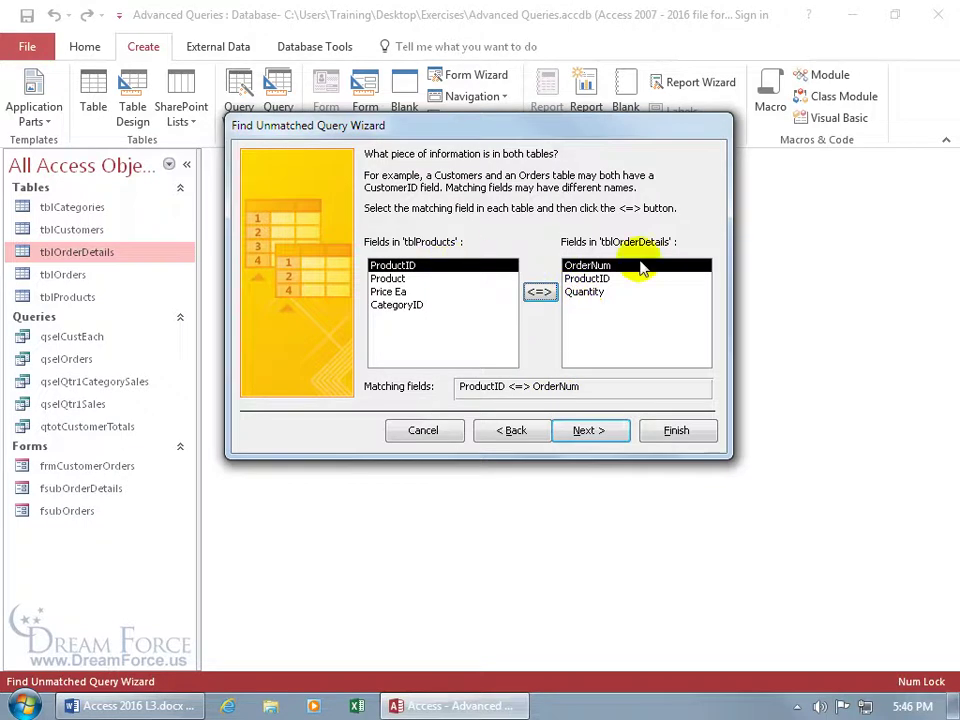
left_click(435, 278)
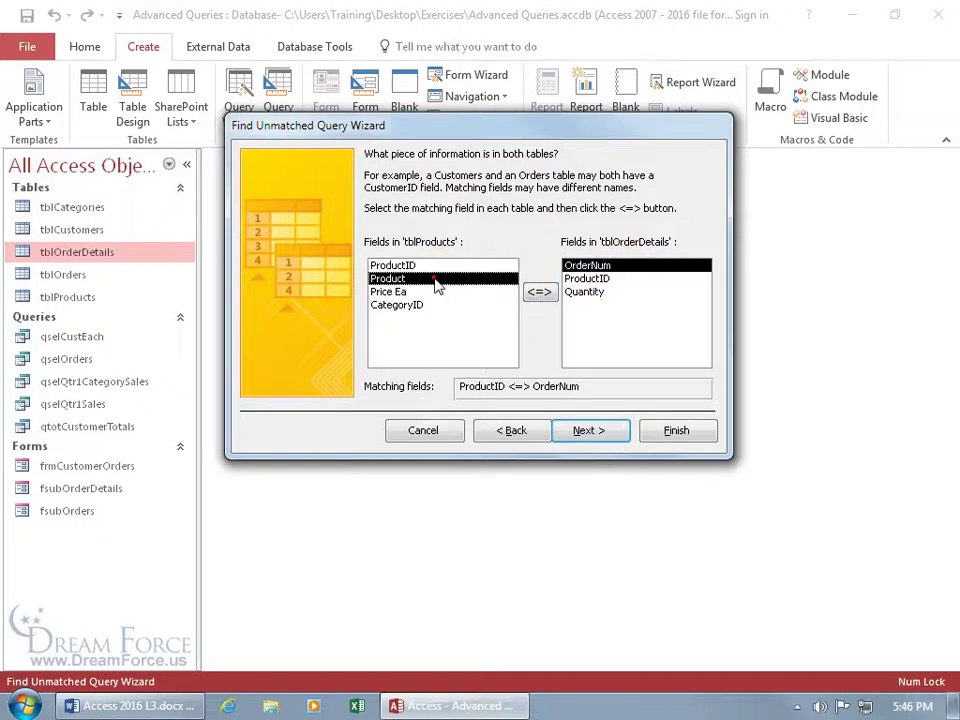
left_click(576, 278)
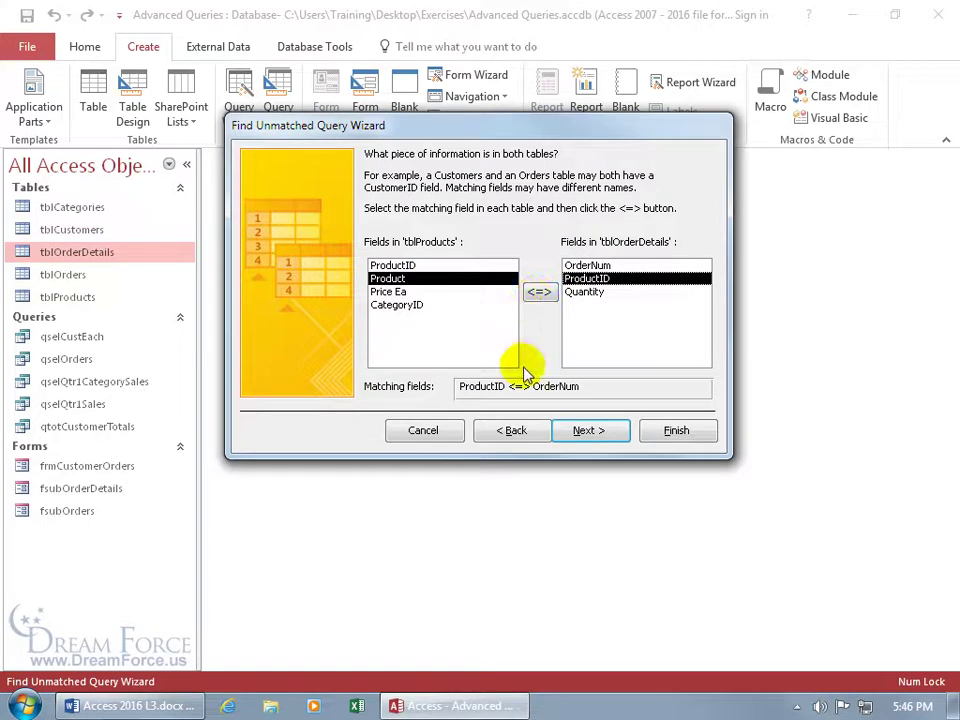
left_click(500, 266)
left_click(570, 266)
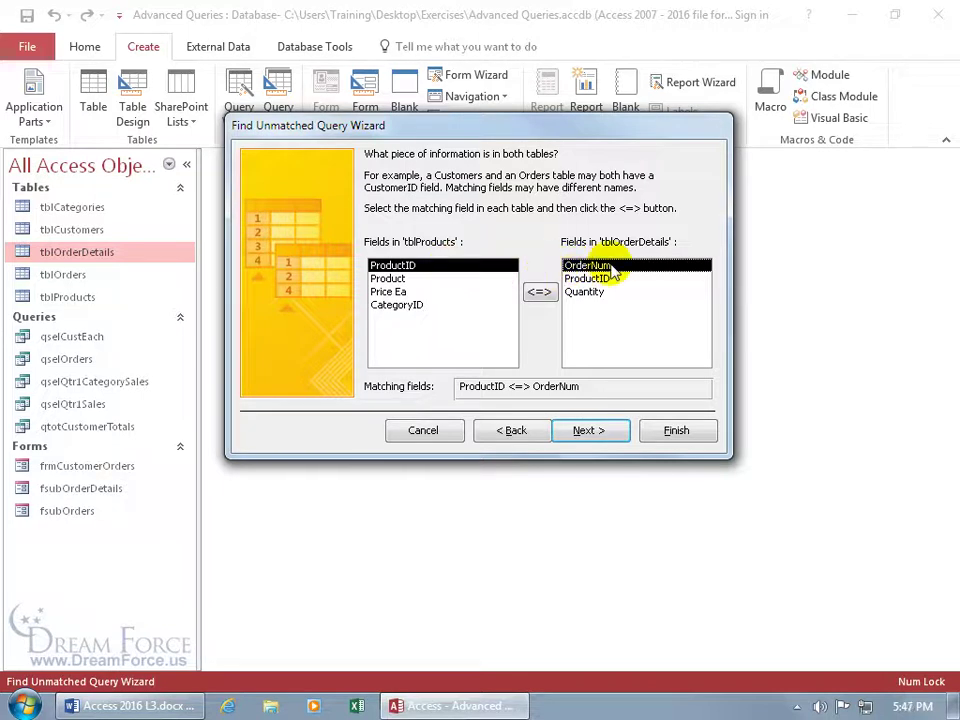
- Set the matching fields to ProductID <=> ProductID and go on to the result fields
left_click(435, 278)
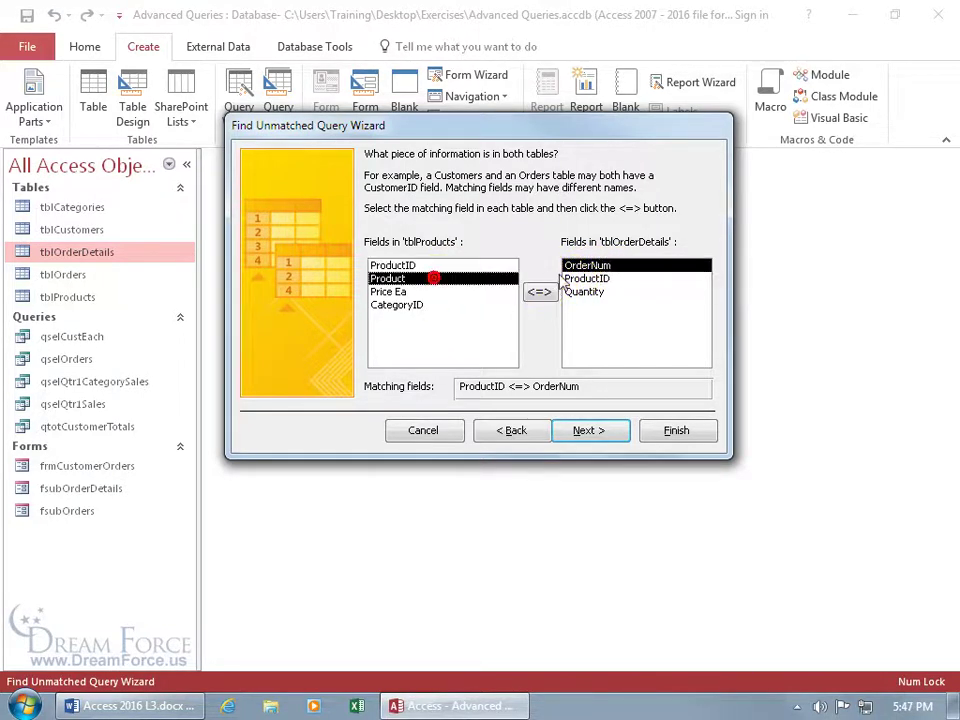
left_click(580, 278)
left_click(539, 292)
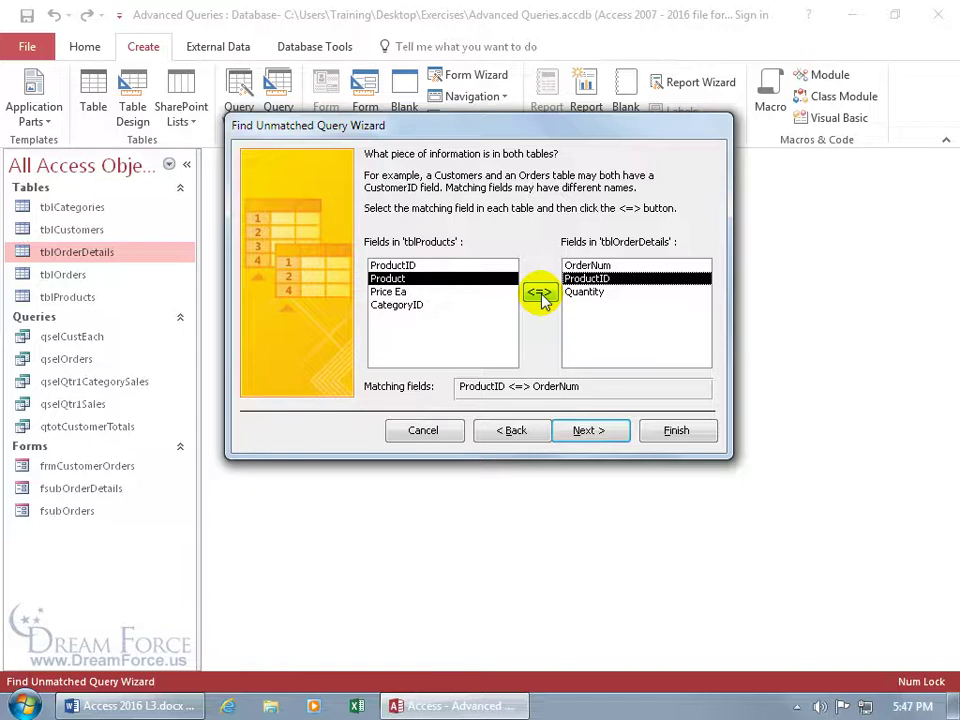
left_click(433, 266)
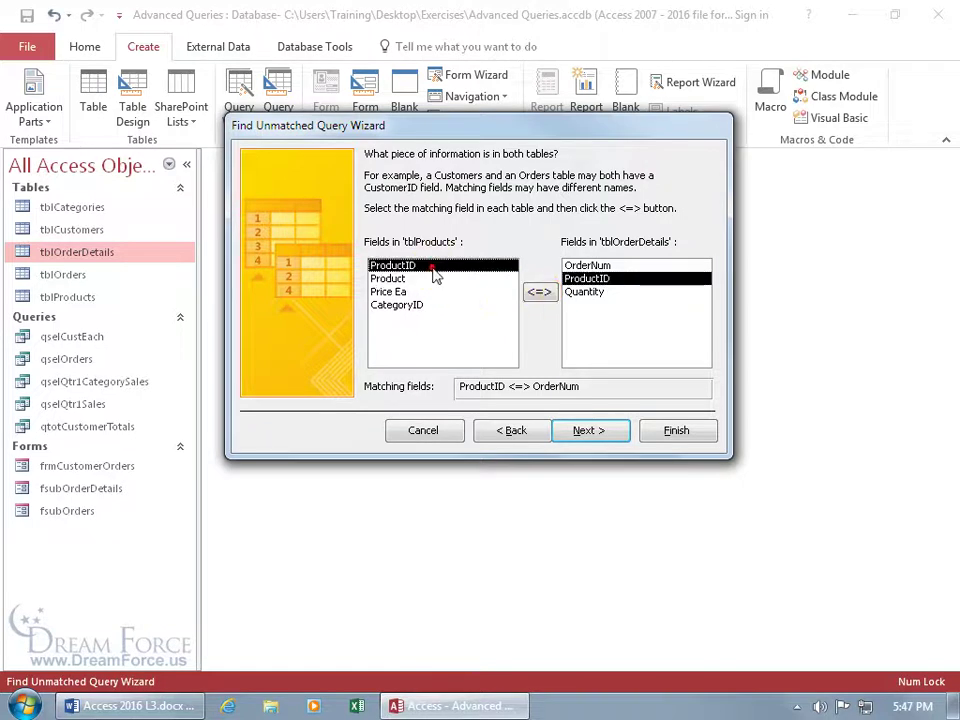
left_click(540, 292)
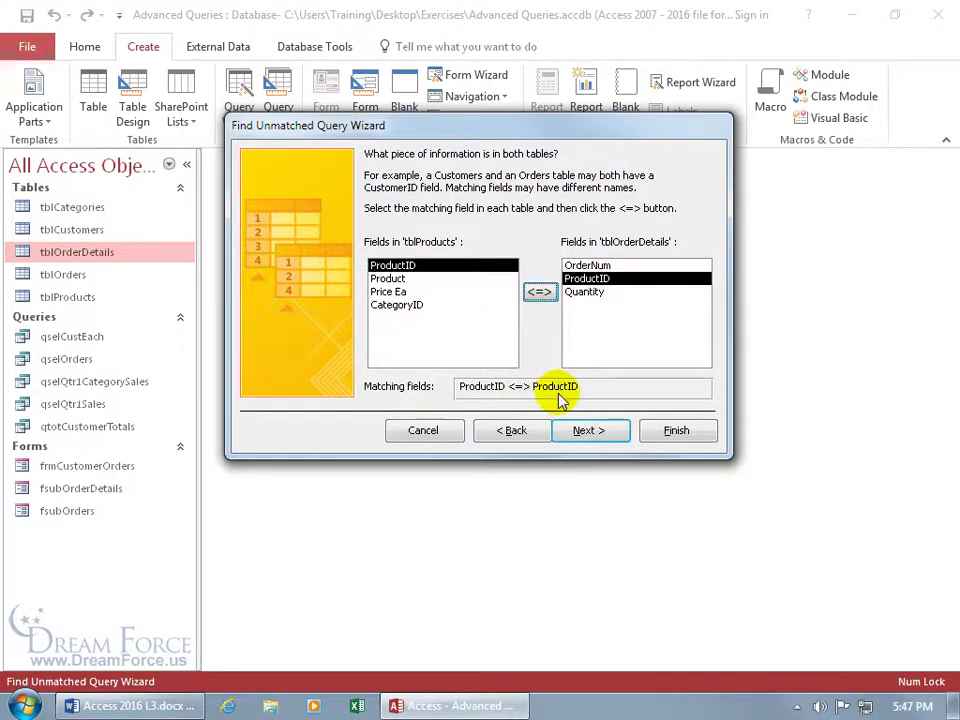
left_click(574, 432)
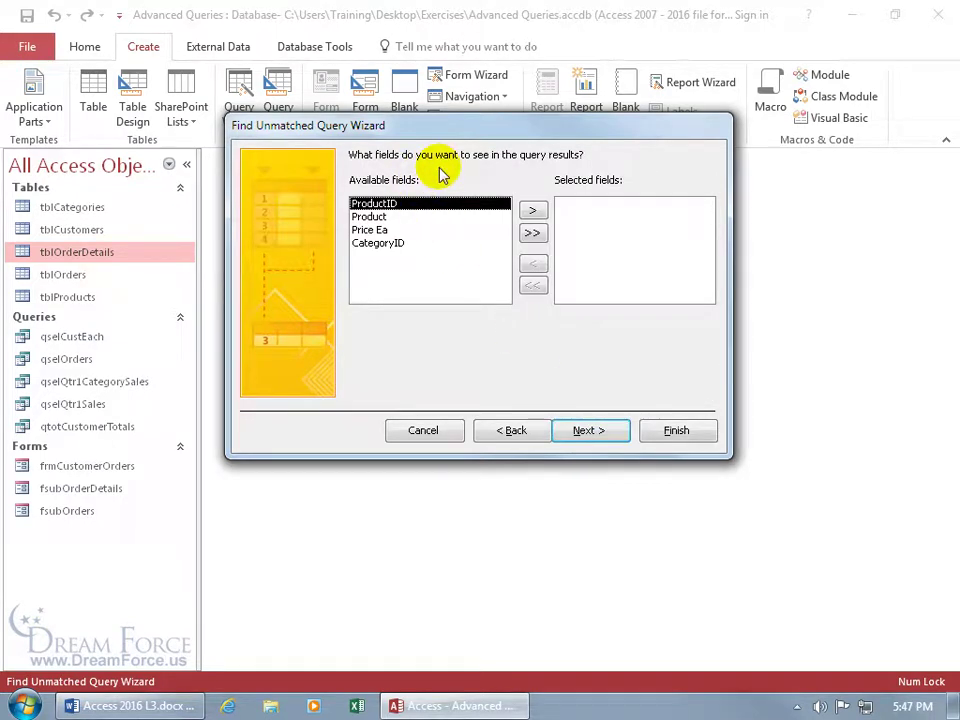
- Add ProductID, Product and CategoryID to the results and finish with the default query name
double_click(404, 205)
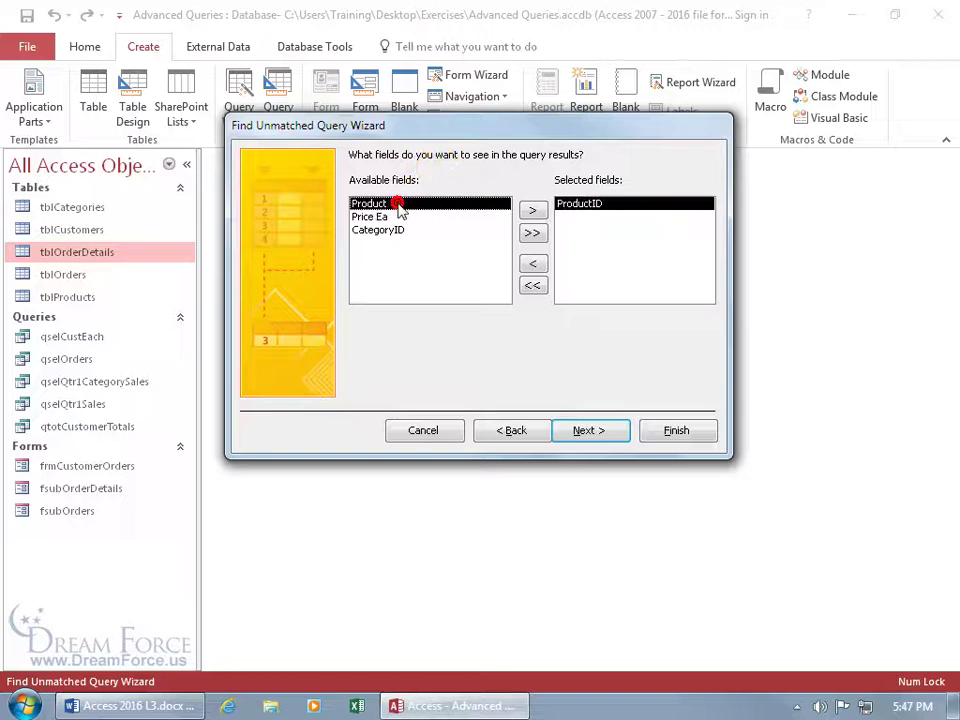
double_click(398, 206)
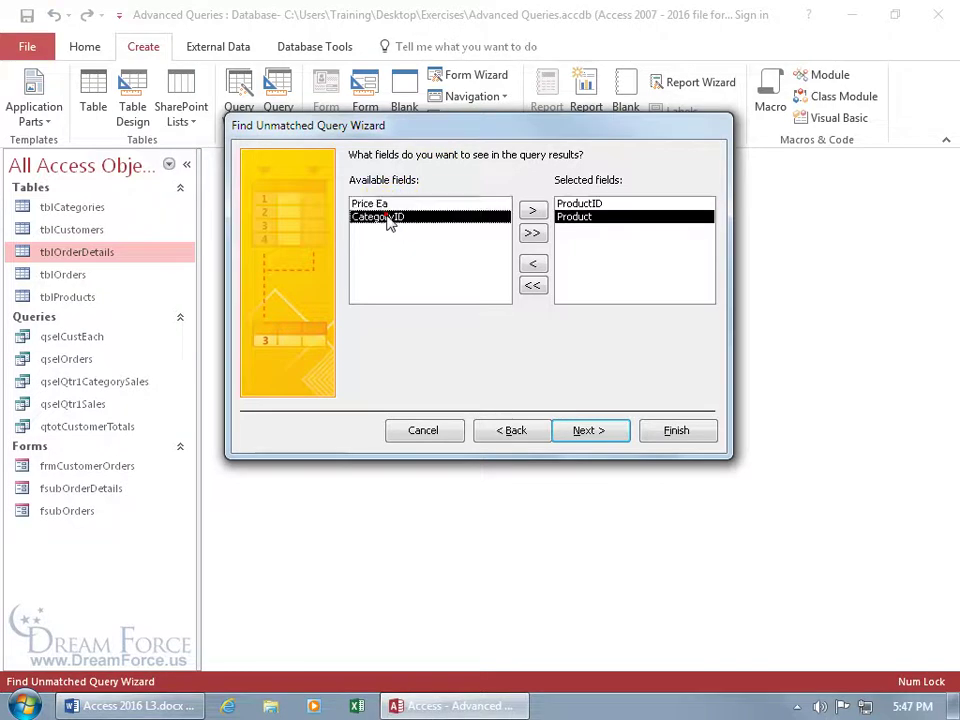
double_click(388, 217)
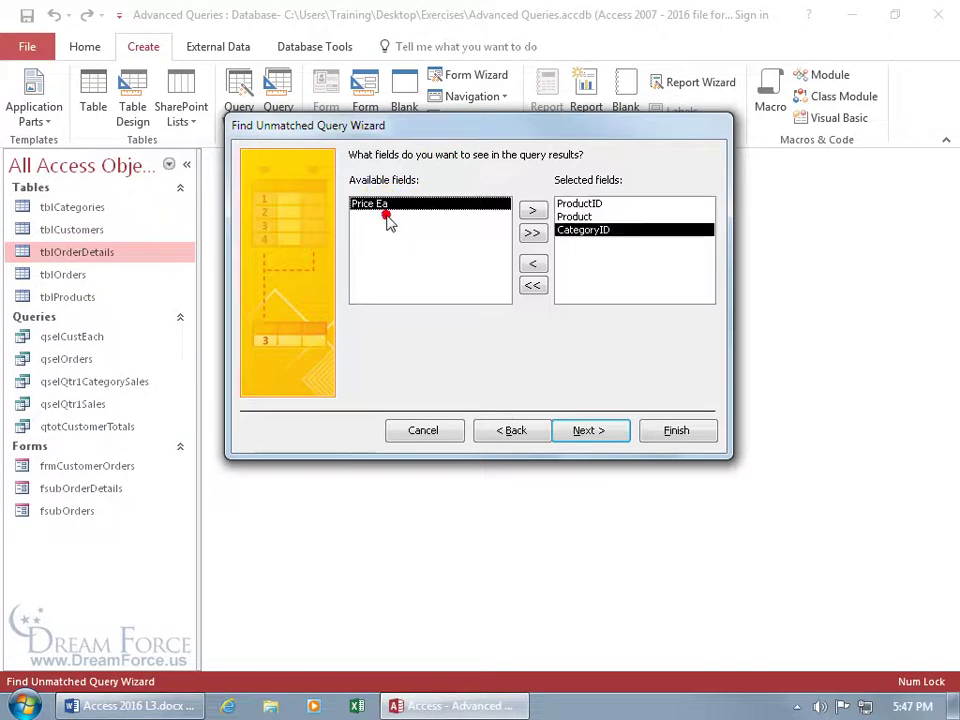
left_click(583, 430)
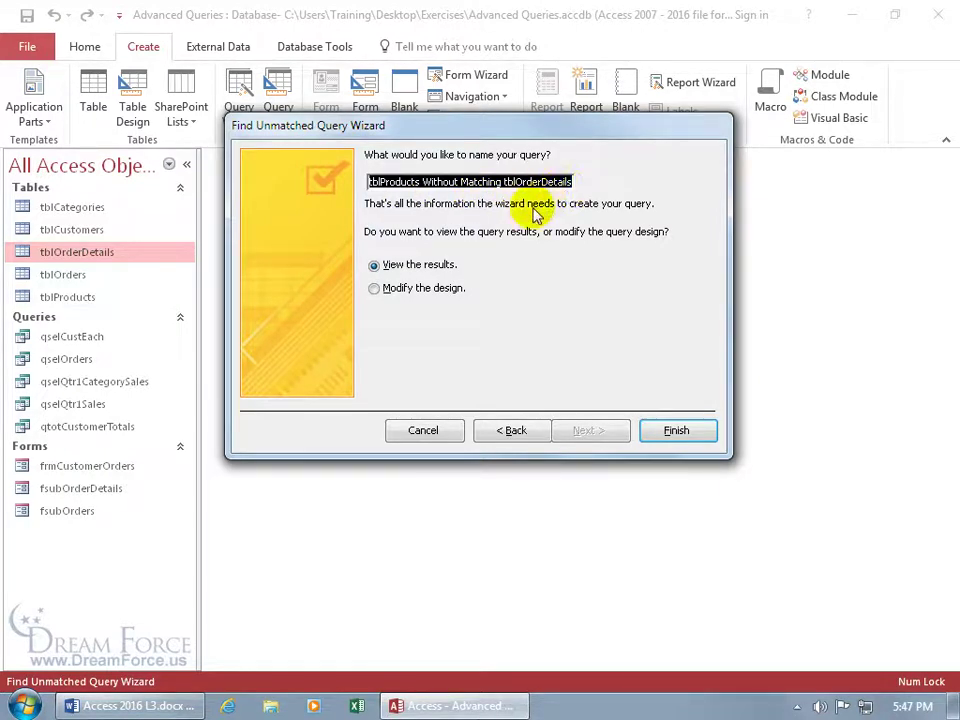
left_click(671, 431)
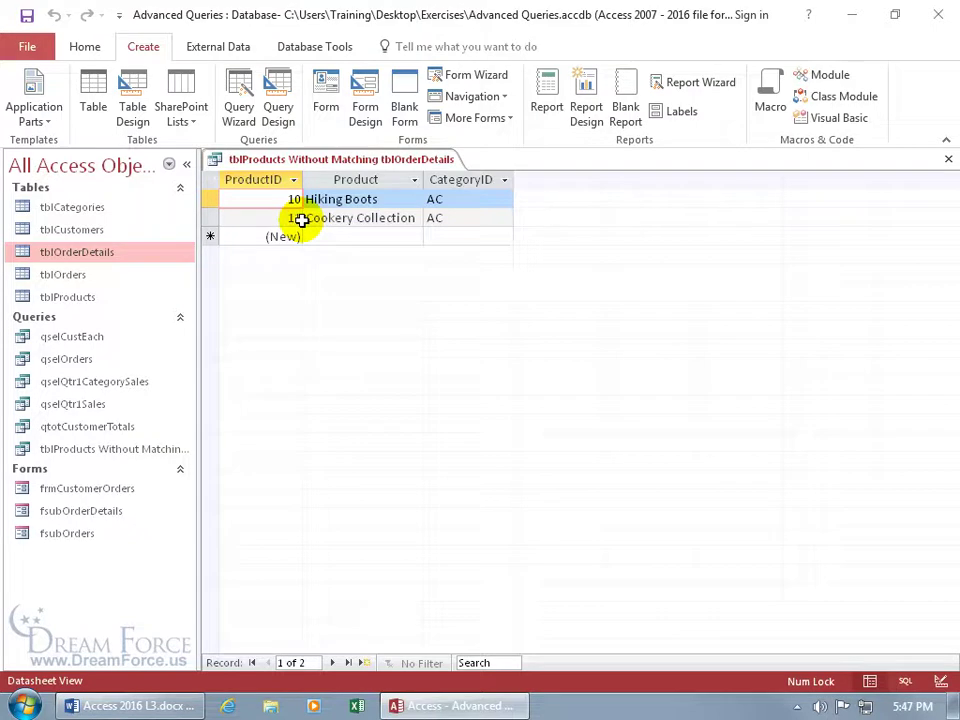
- Scroll through tblOrderDetails to confirm products 10 and 11 are never ordered, then return to the query
double_click(97, 254)
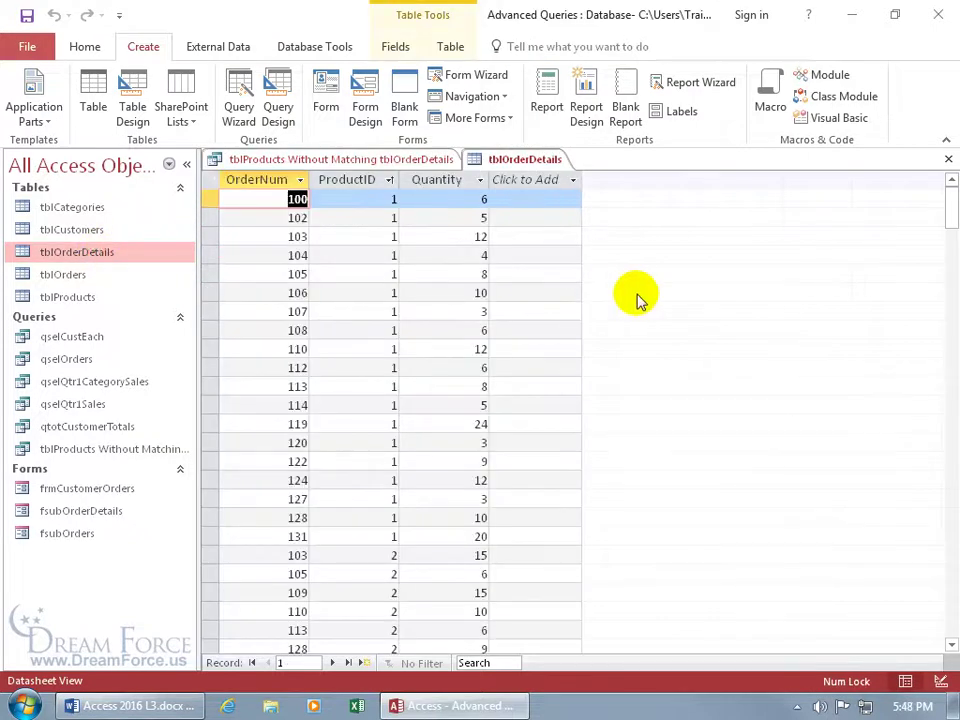
scroll(640, 298, "down", 20)
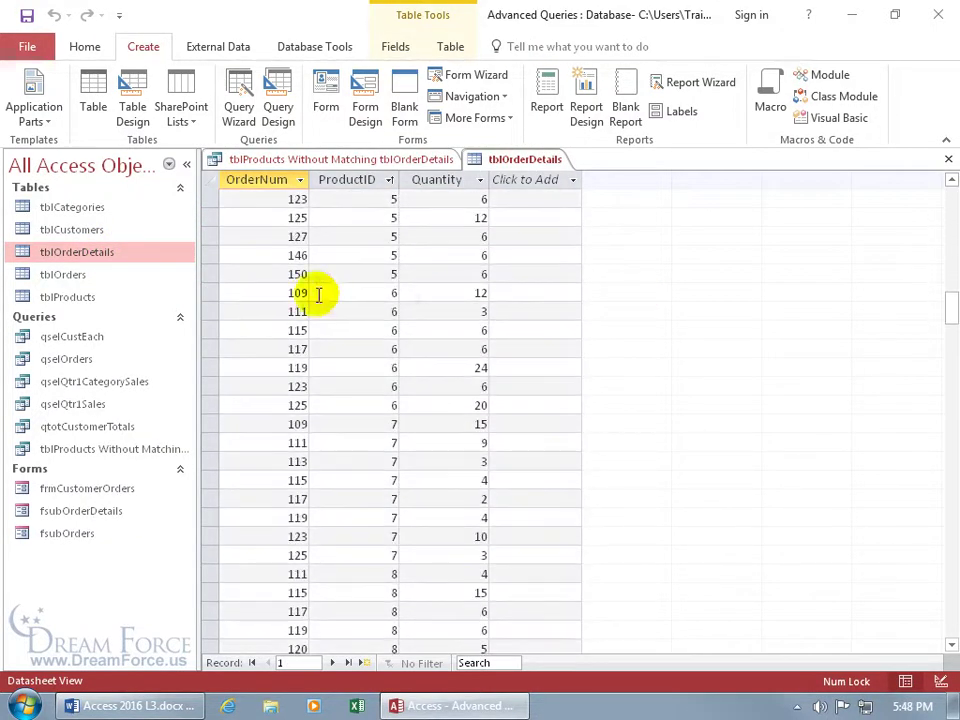
scroll(385, 345, "down", 8)
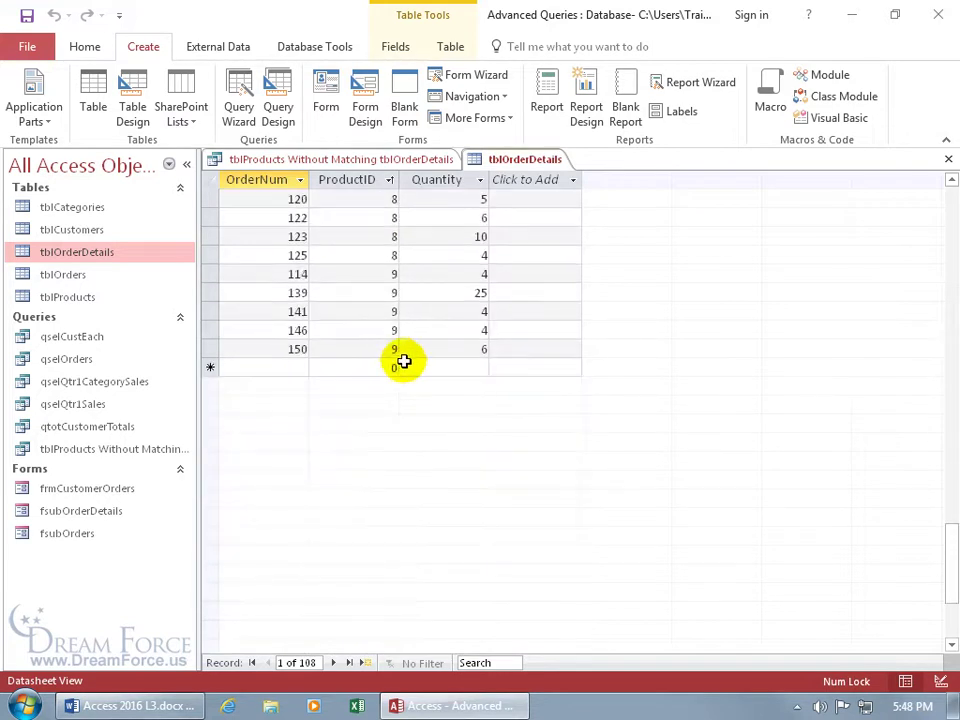
left_click(404, 162)
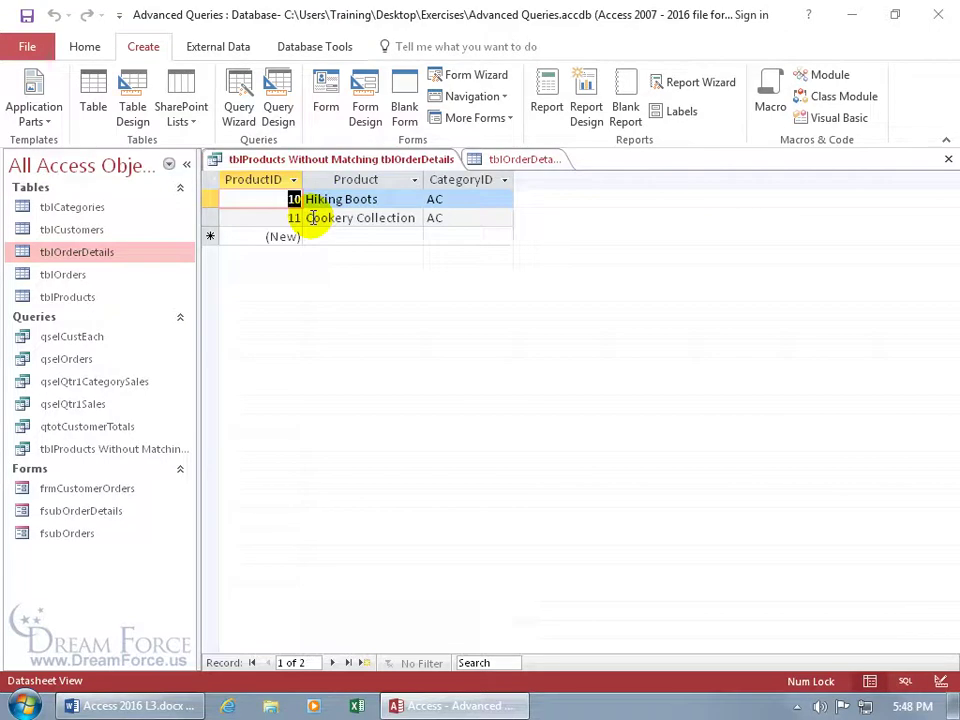
- View the query in Design view, untick Show for tblOrderDetails ProductID, and go back to Datasheet view
right_click(353, 166)
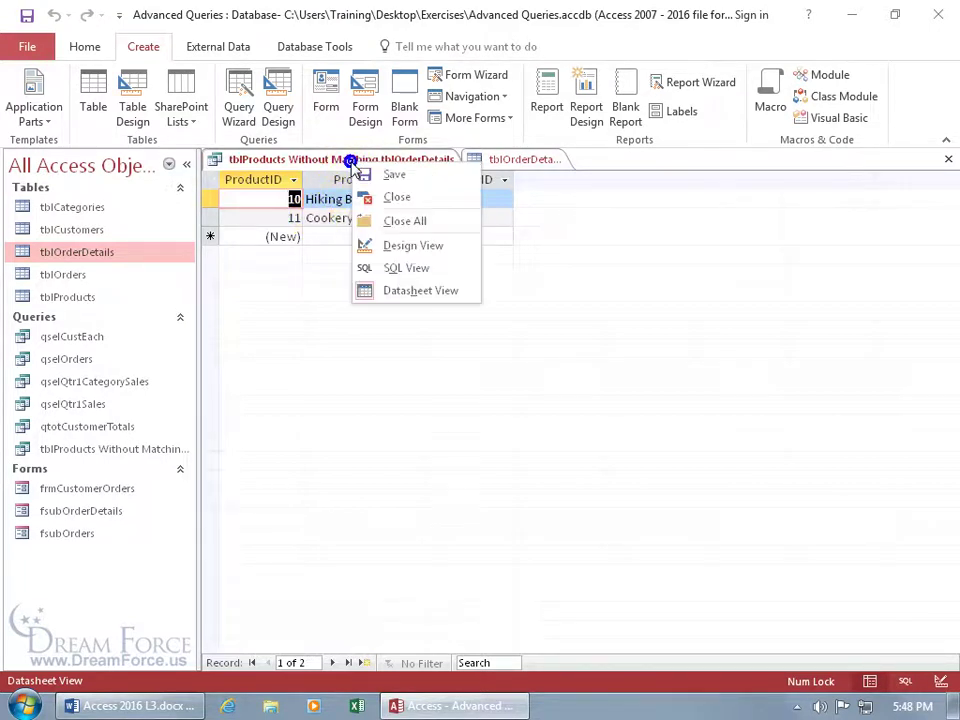
left_click(382, 245)
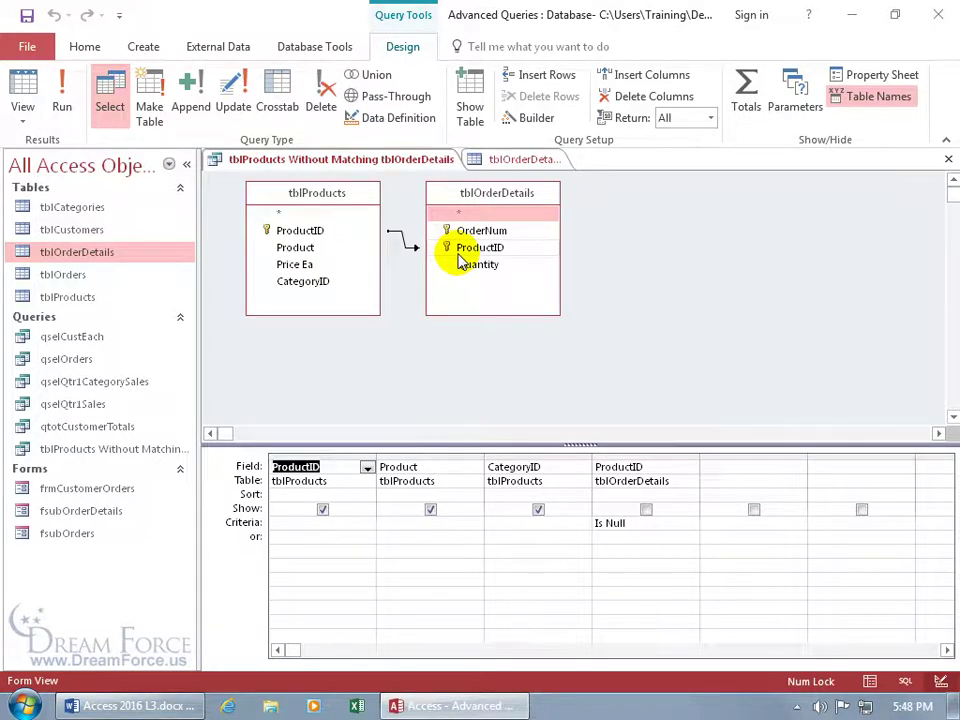
left_click(646, 509)
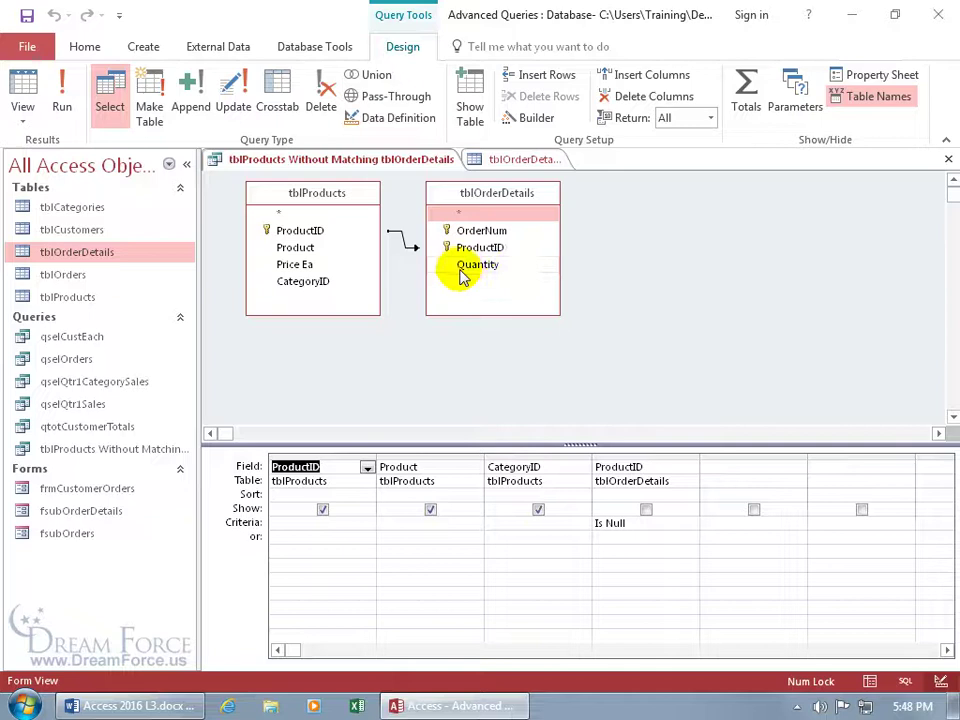
left_click(26, 95)
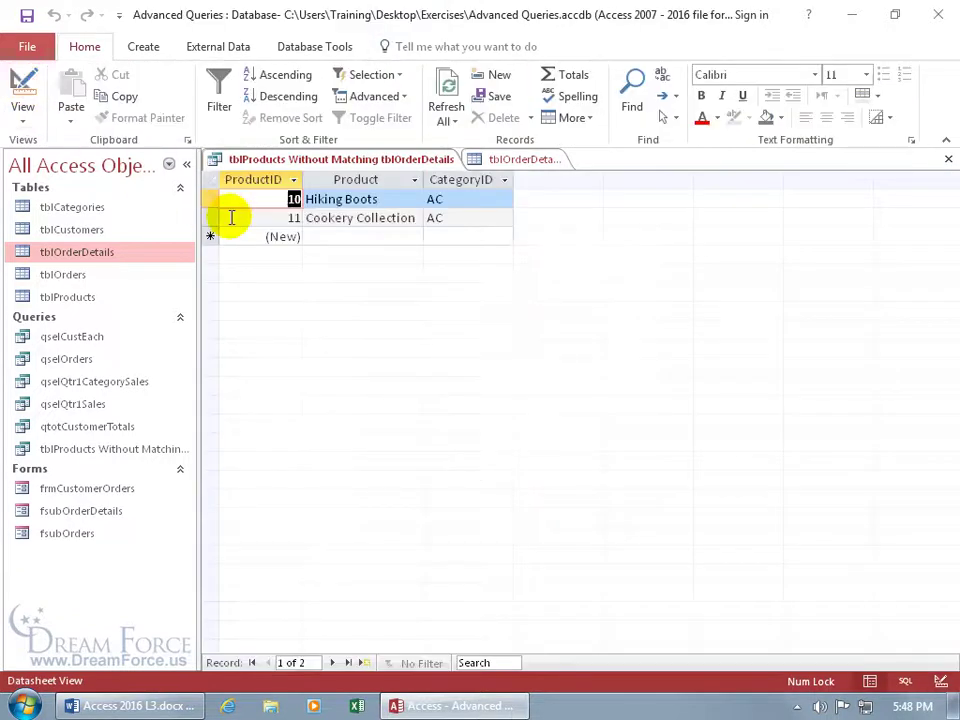